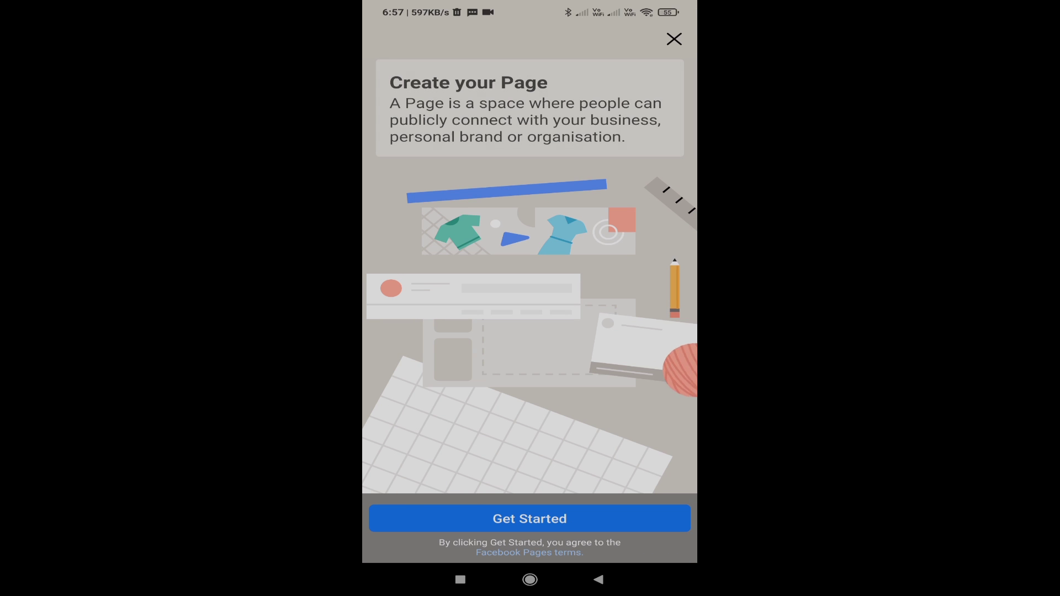
Begin a new Facebook Page from the Create your Page screen.
left_click(530, 519)
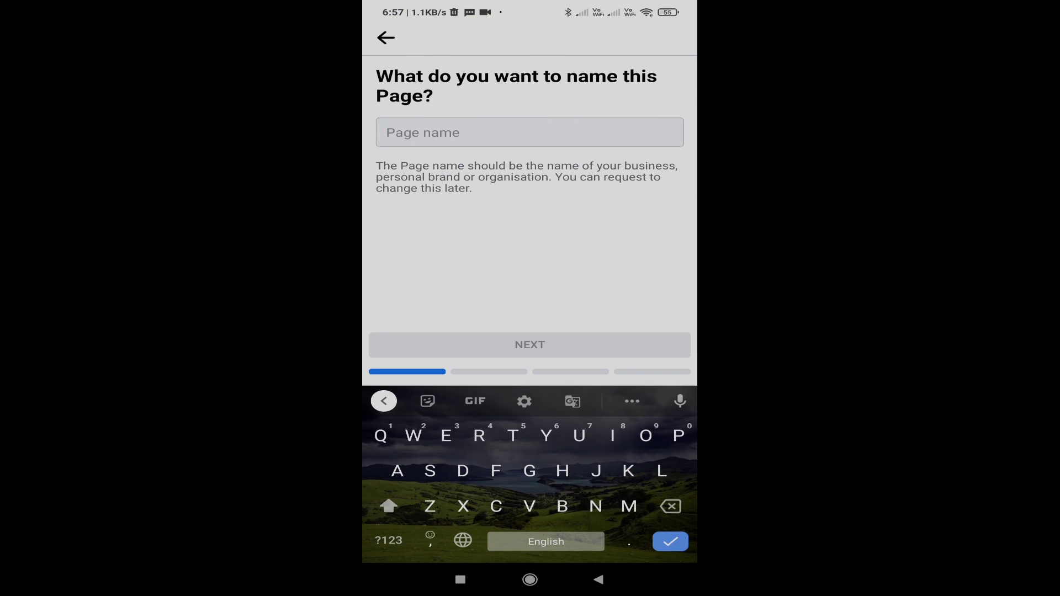
type("Success")
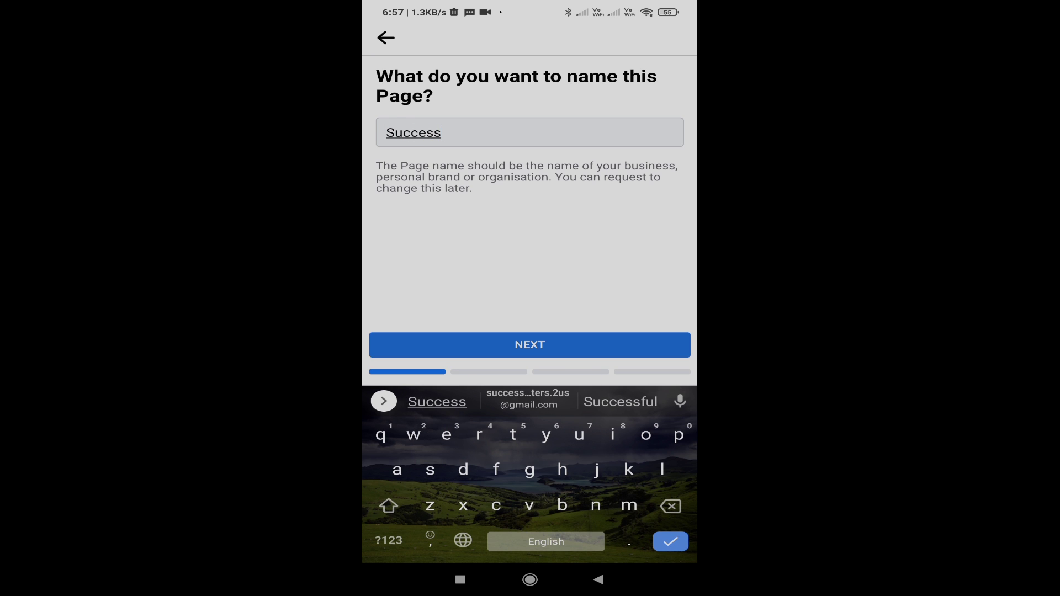
Add the underscore so the Page name reads 'Success_2Us'.
left_click(388, 541)
type("_")
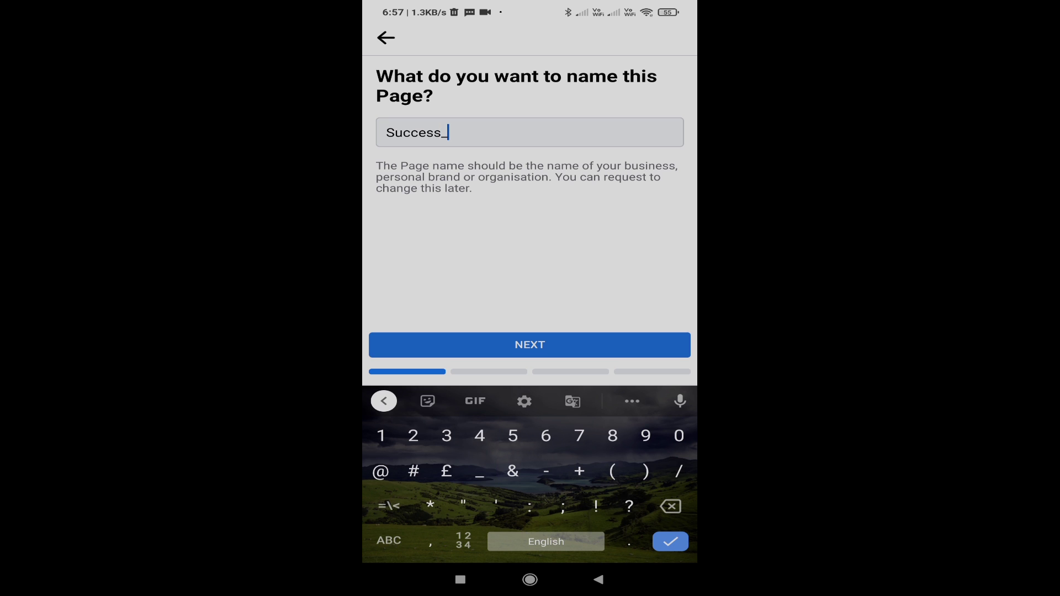
type("2U")
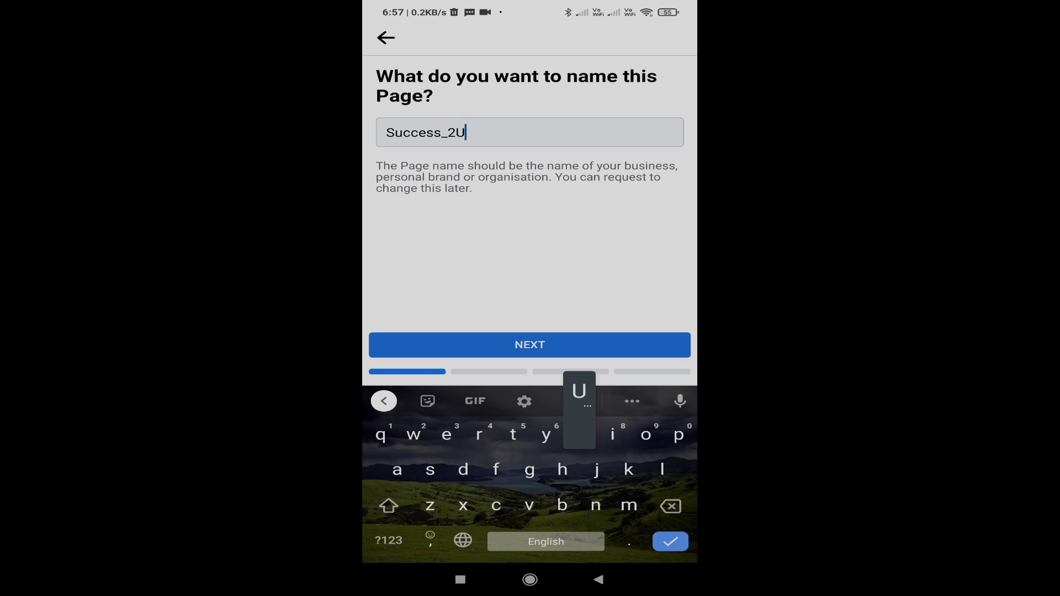
type("s")
Submit the name Success_2Us and set the Page category to Education.
left_click(529, 344)
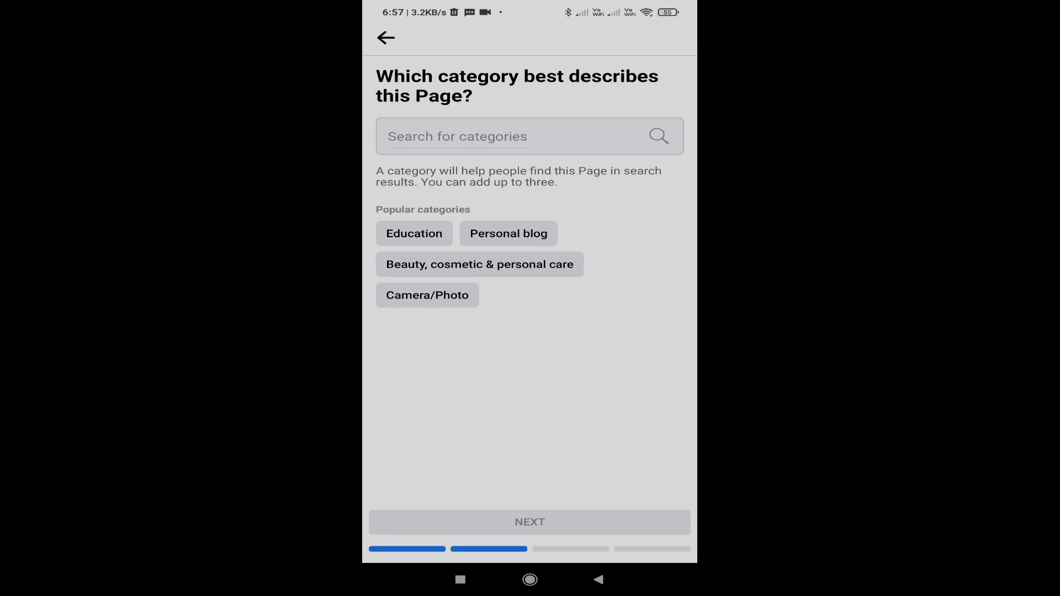
left_click(414, 234)
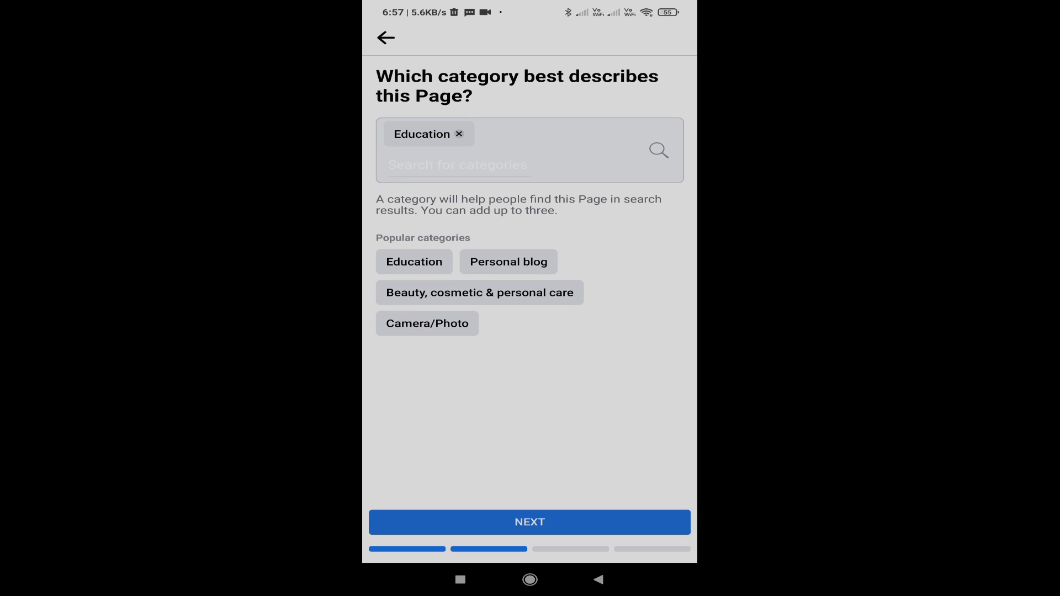
left_click(529, 522)
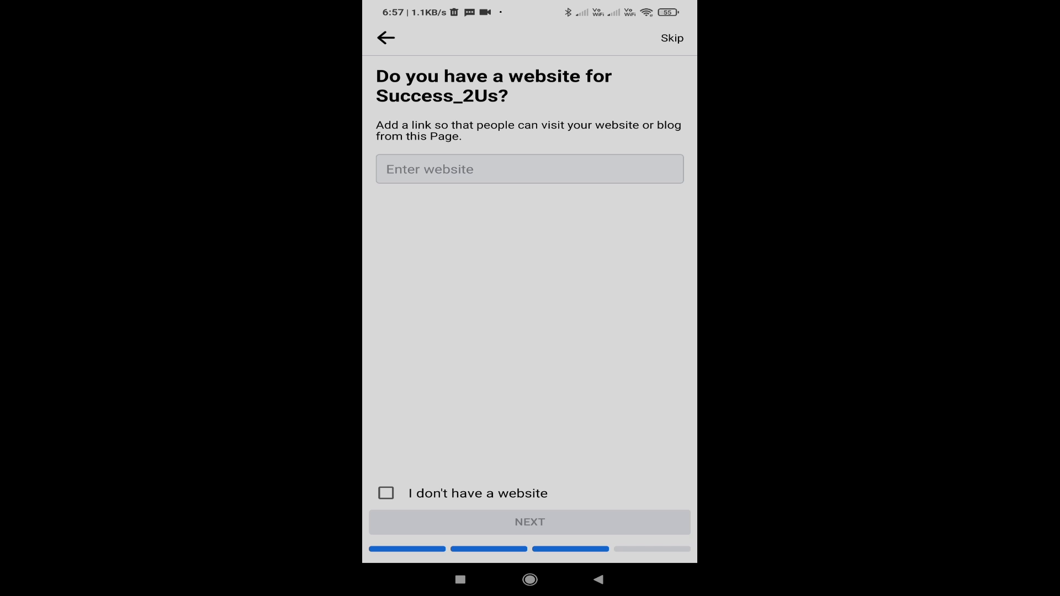
Mark the Page as having no website and continue to Page images.
left_click(387, 493)
left_click(529, 523)
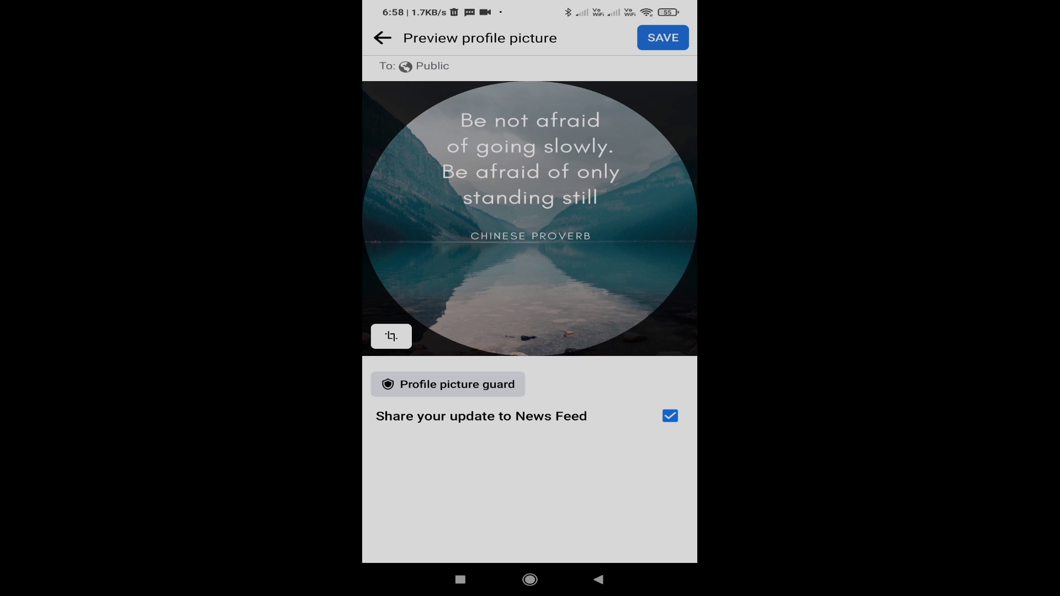
Save the lake quote image as the Success_2Us profile picture.
left_click(663, 38)
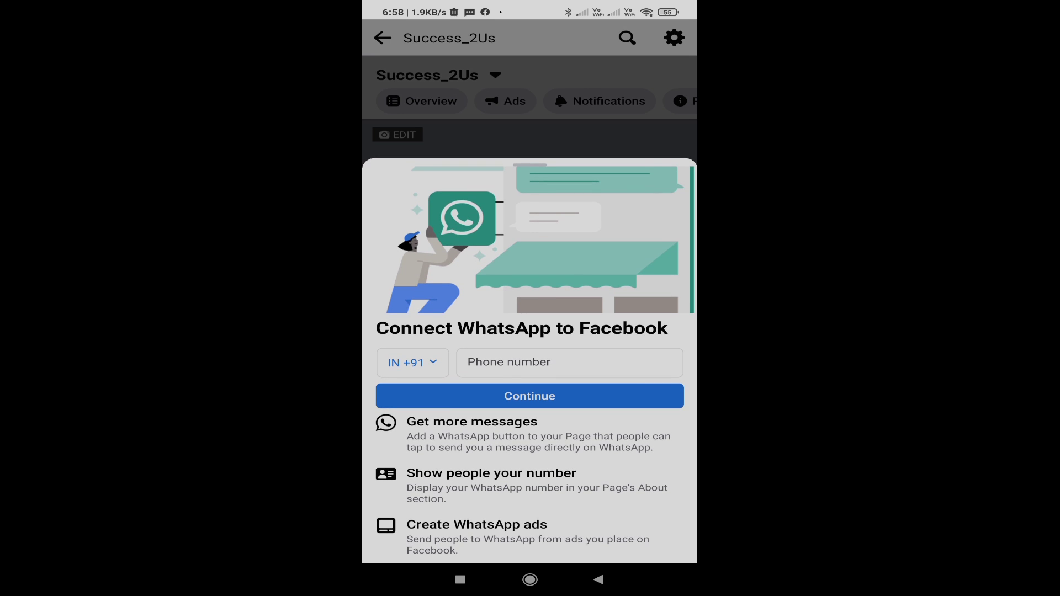
Start entering a phone number in the Connect WhatsApp to Facebook sheet.
left_click(569, 363)
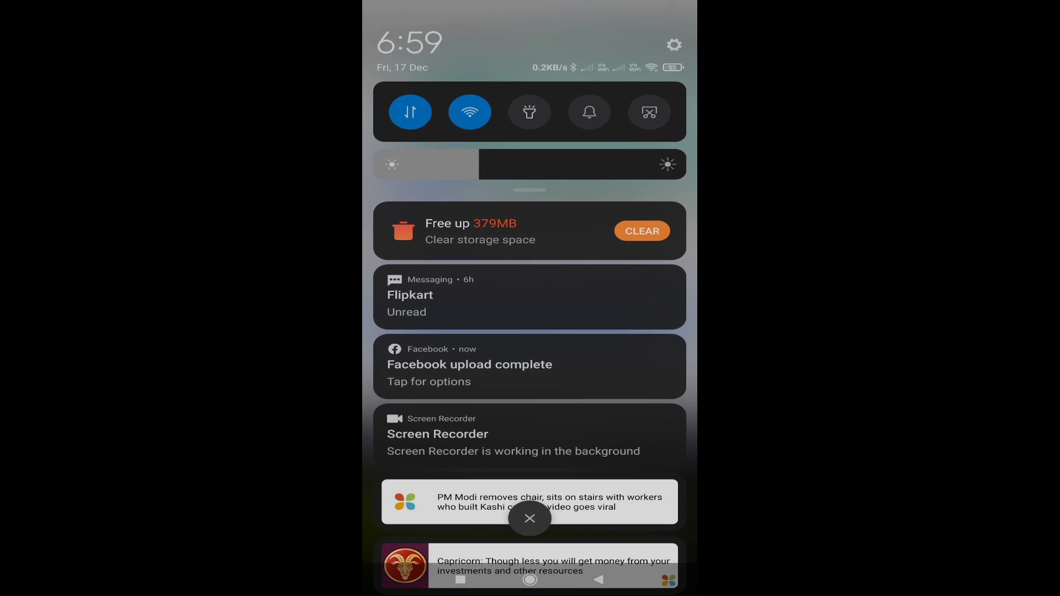
scroll(531, 332, "down", 3)
scroll(530, 332, "down", 3)
scroll(530, 331, "down", 5)
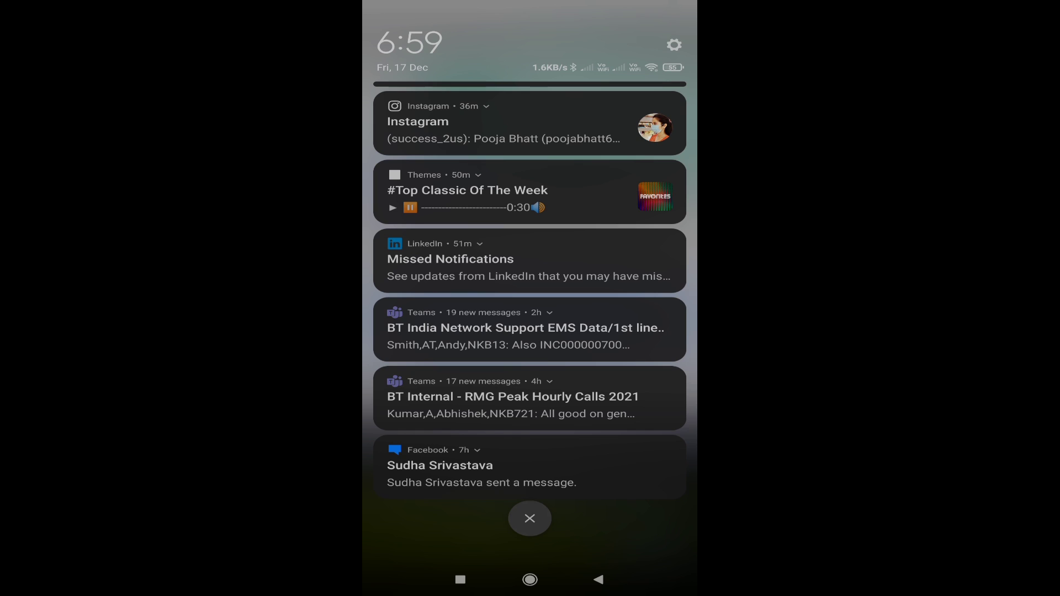
Close the Android notification shade to return to Facebook.
left_click_drag(530, 547, 530, 83)
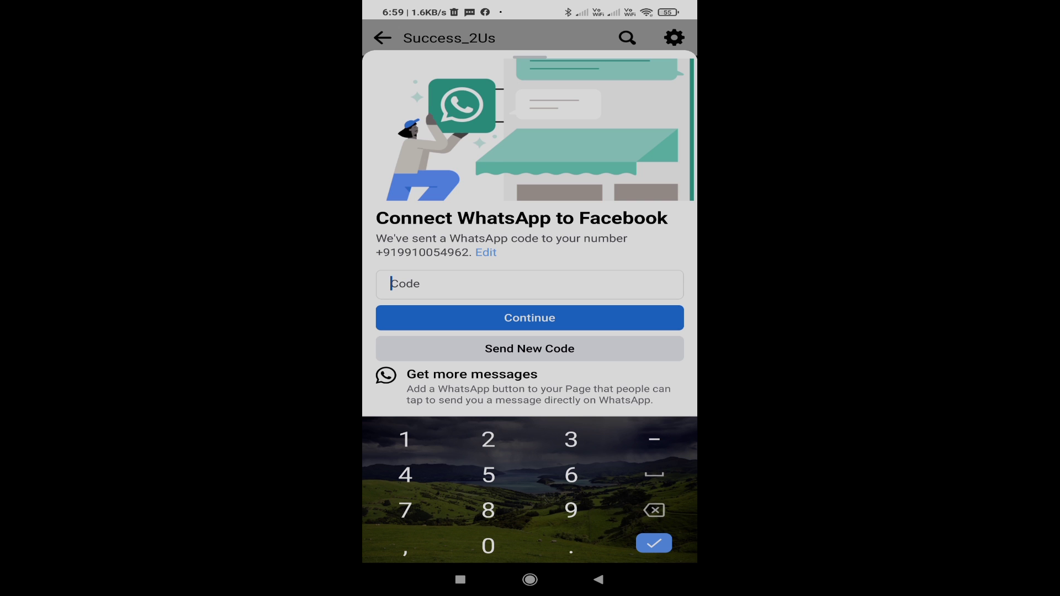
left_click(530, 580)
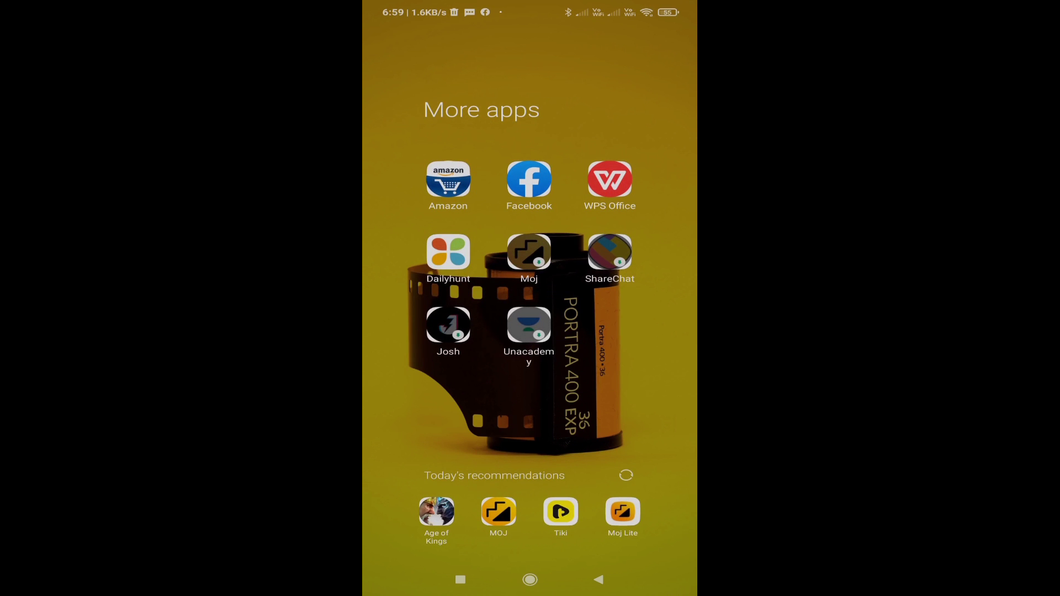
left_click_drag(647, 331, 415, 331)
left_click(528, 66)
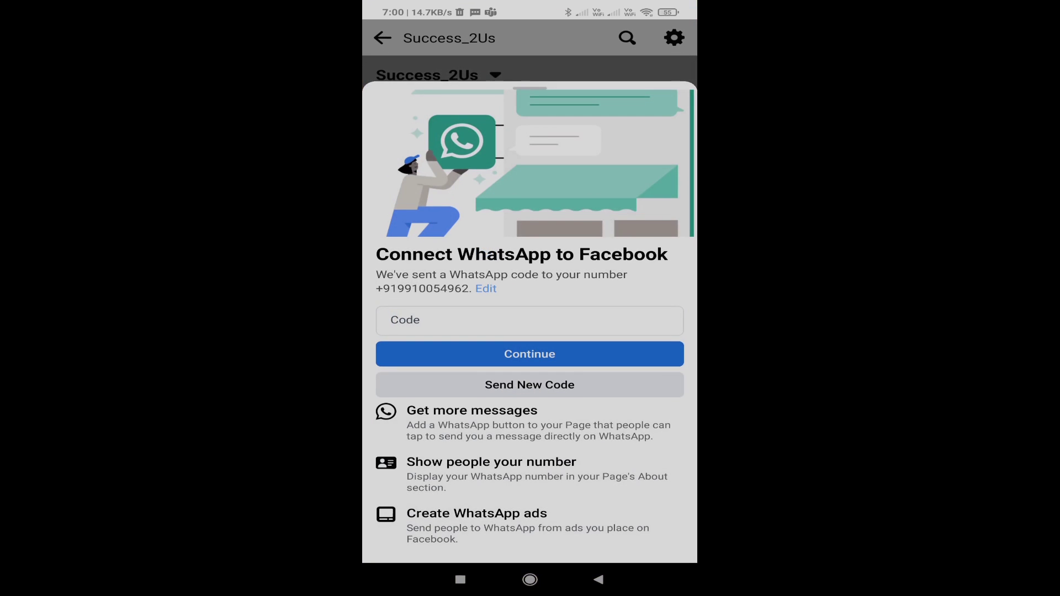
Return to Facebook for the WhatsApp code and begin a Messenger ad for Success_2Us.
left_click(531, 317)
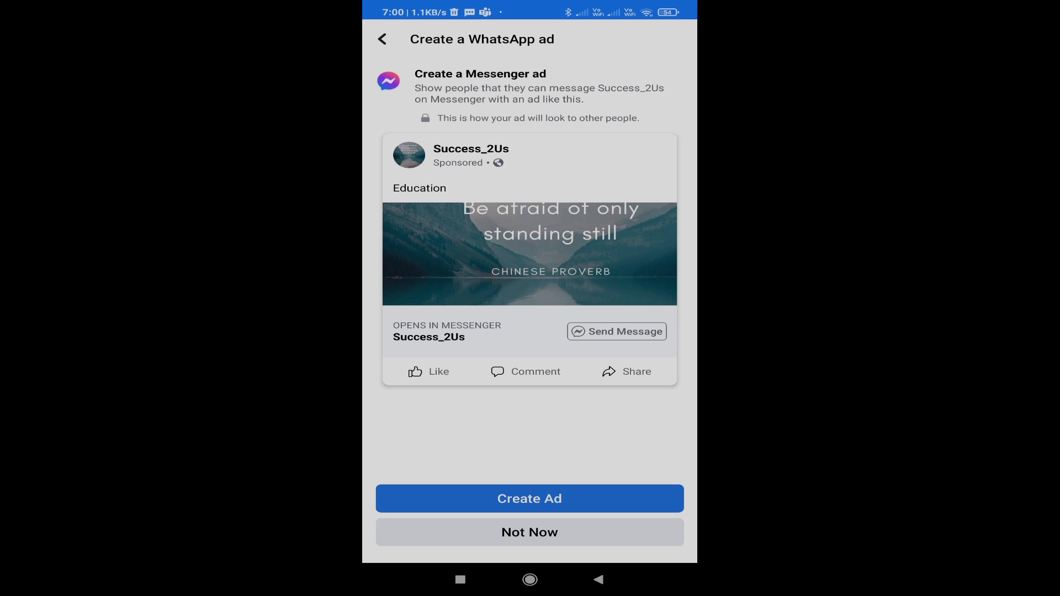
left_click(530, 498)
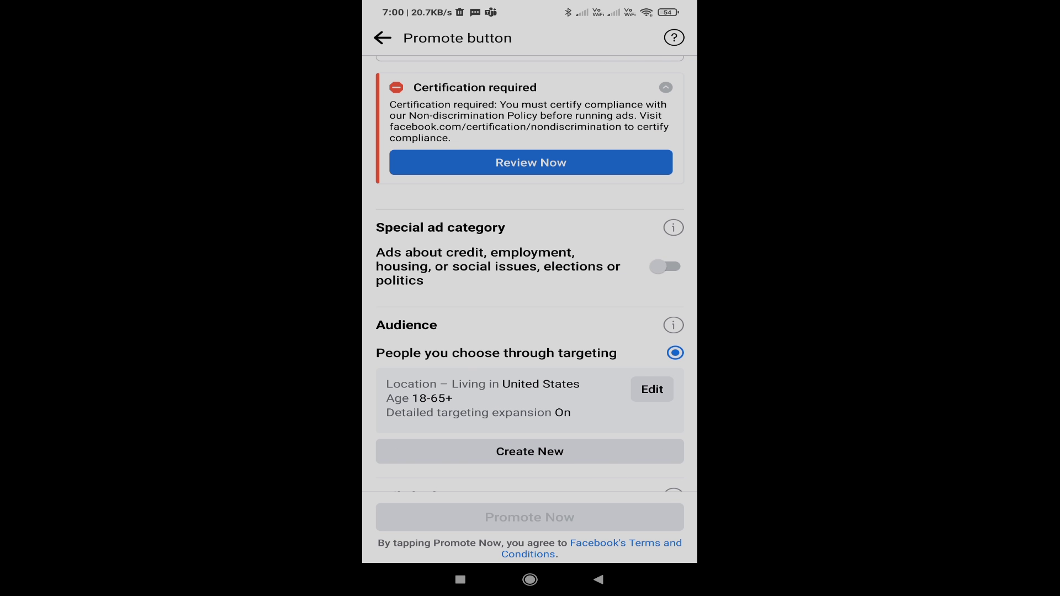
scroll(530, 274, "up", 5)
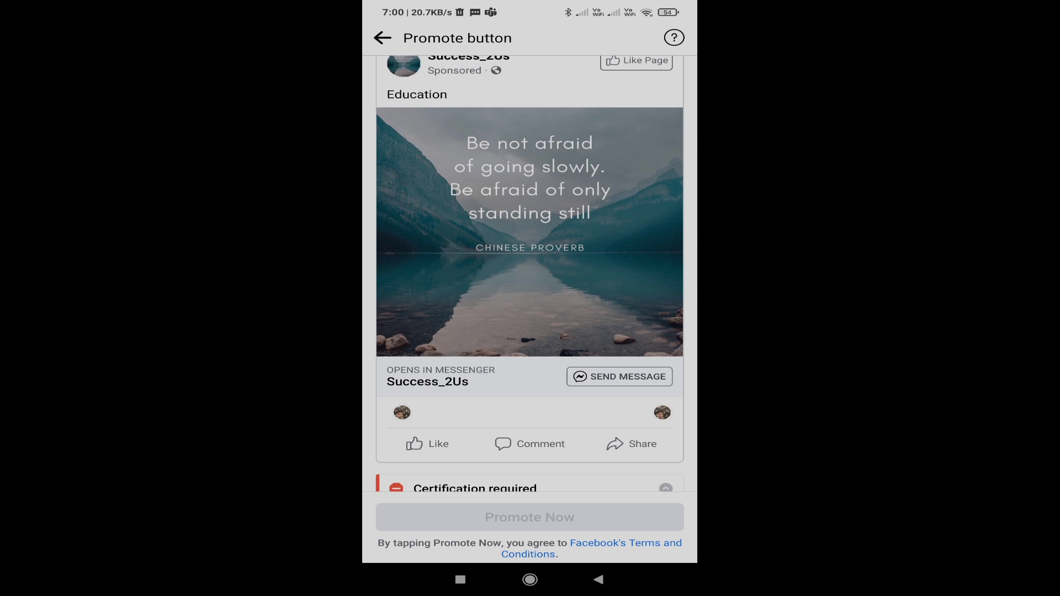
scroll(530, 274, "down", 2)
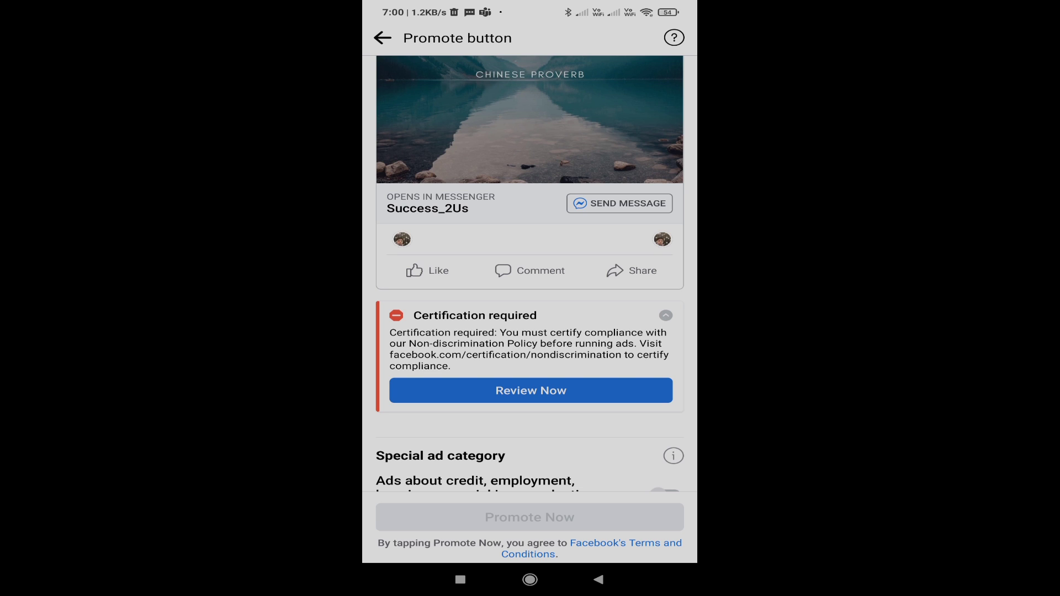
scroll(530, 273, "down", 4)
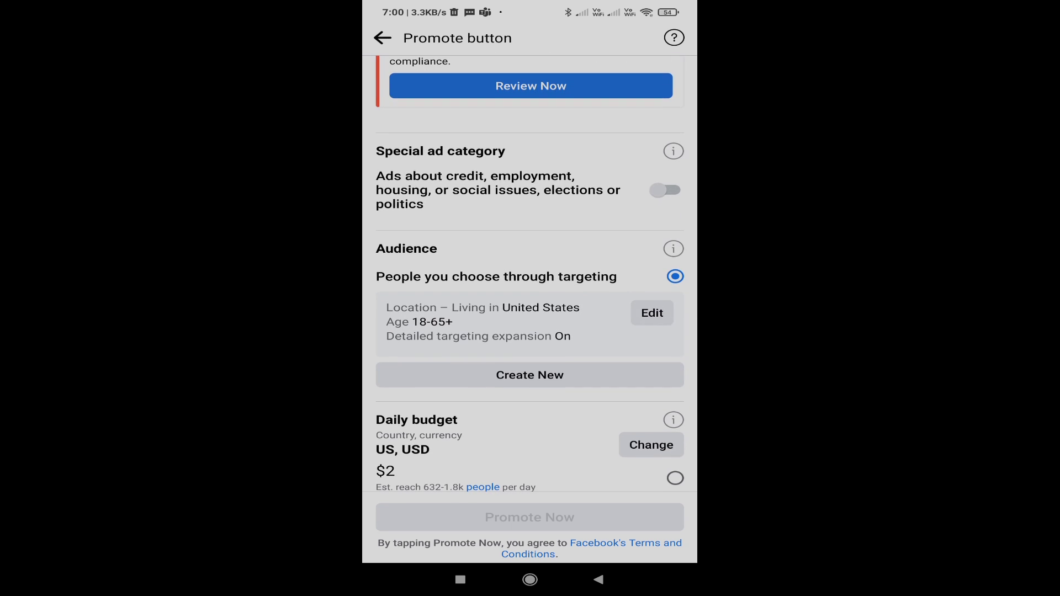